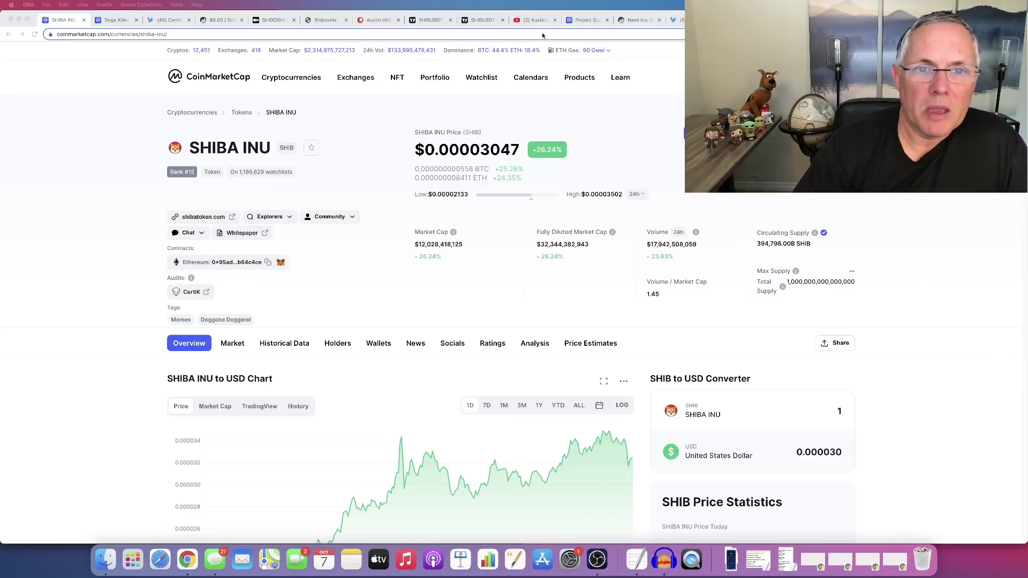
# - Switch from the Shiba Inu page to the Patreon membership tab
pyautogui.click(368, 23)
pyautogui.scroll(10, 348, 142)
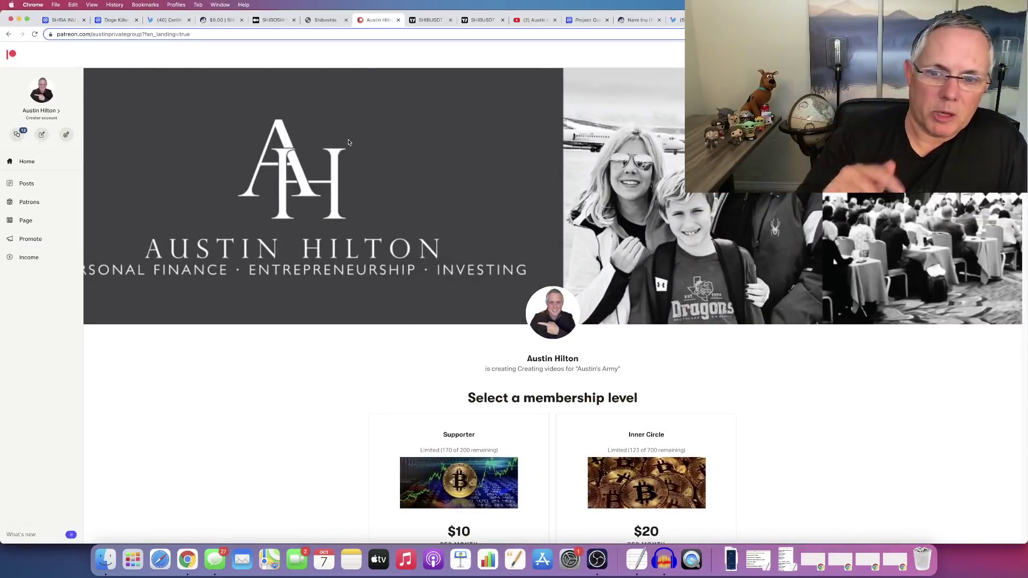
pyautogui.scroll(-3, 653, 280)
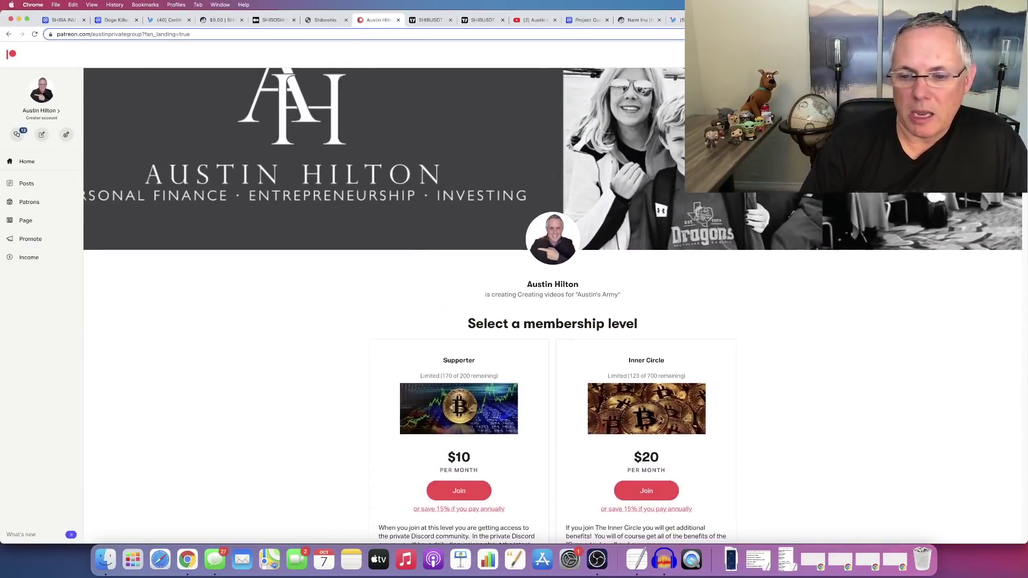
# - Highlight the $20 Inner Circle price and portfolio benefits, then return to Shiba Inu
pyautogui.moveTo(632, 456); pyautogui.dragTo(662, 456)
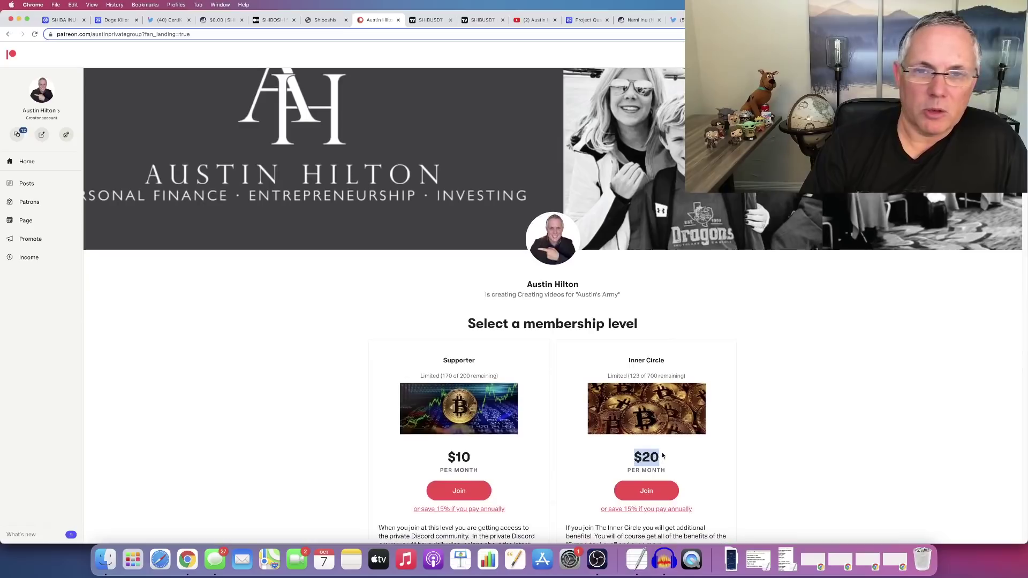
pyautogui.scroll(-3, 753, 456)
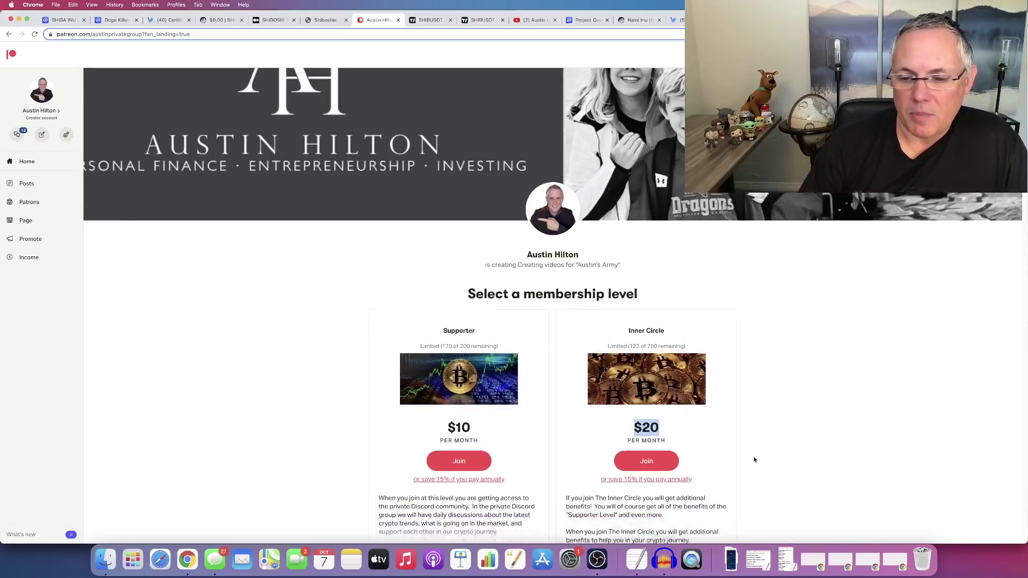
pyautogui.scroll(-5, 753, 456)
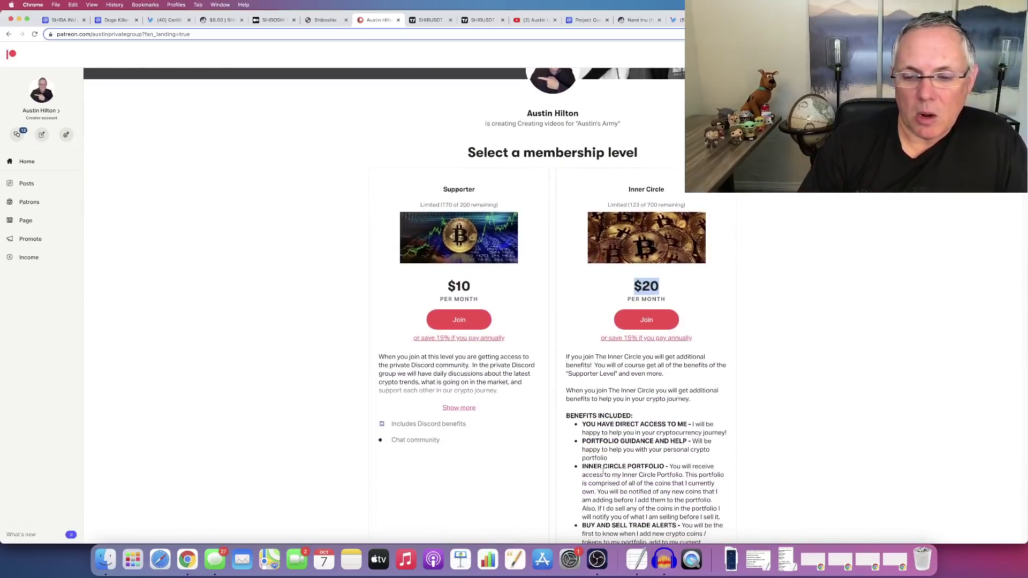
pyautogui.moveTo(582, 441); pyautogui.dragTo(652, 441)
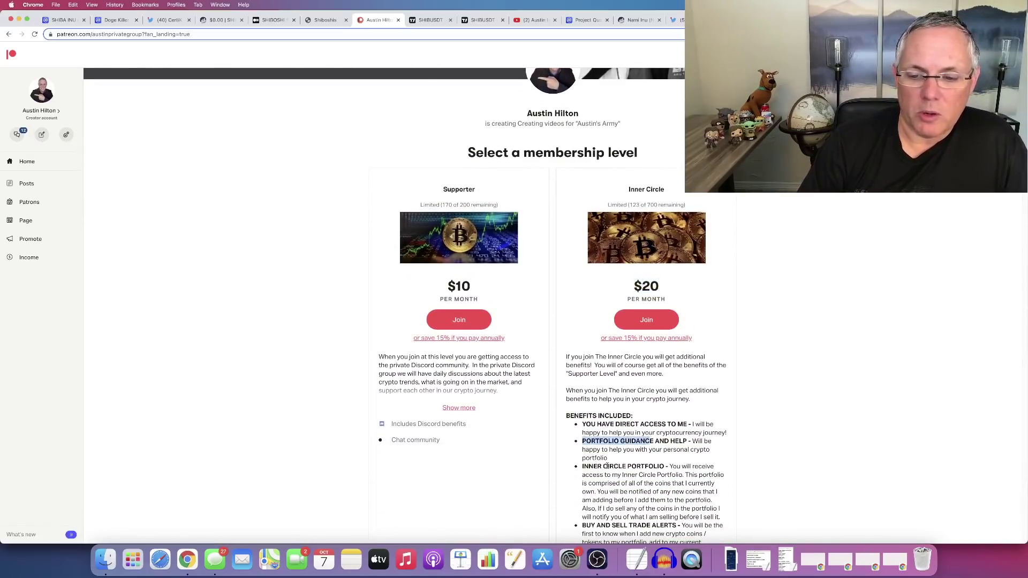
pyautogui.moveTo(603, 465); pyautogui.dragTo(679, 466)
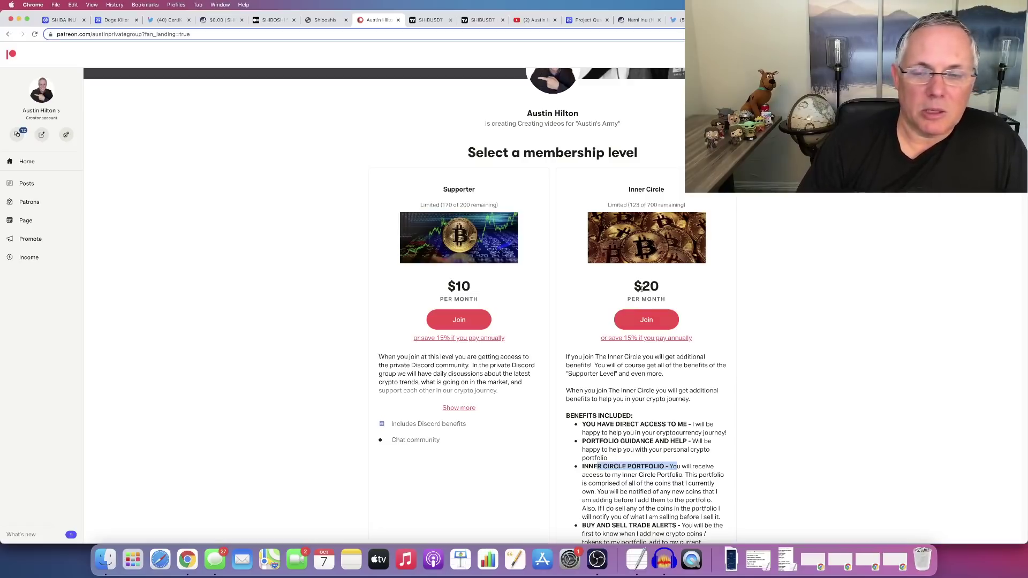
pyautogui.moveTo(635, 286); pyautogui.dragTo(659, 286)
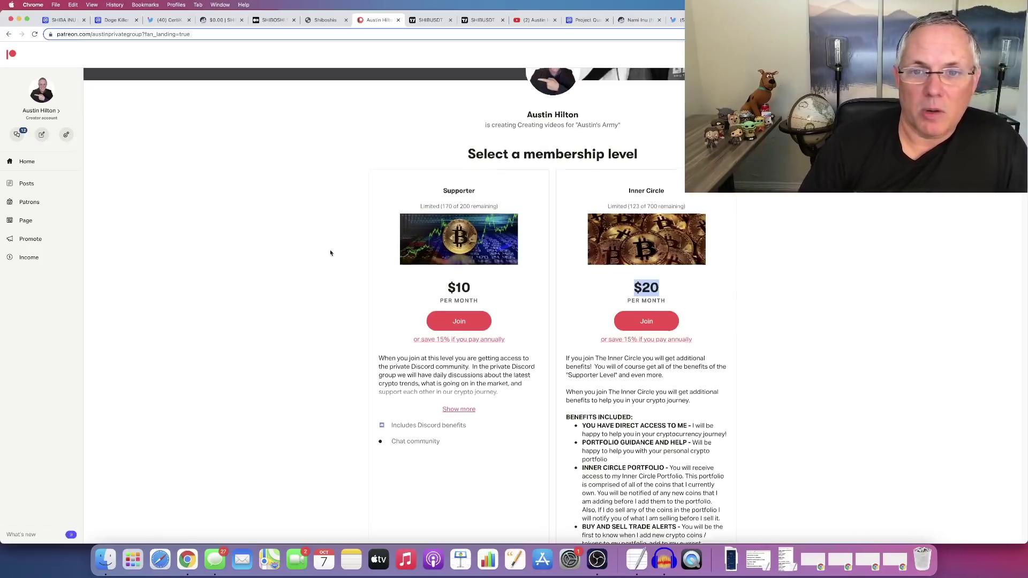
pyautogui.scroll(5, 281, 287)
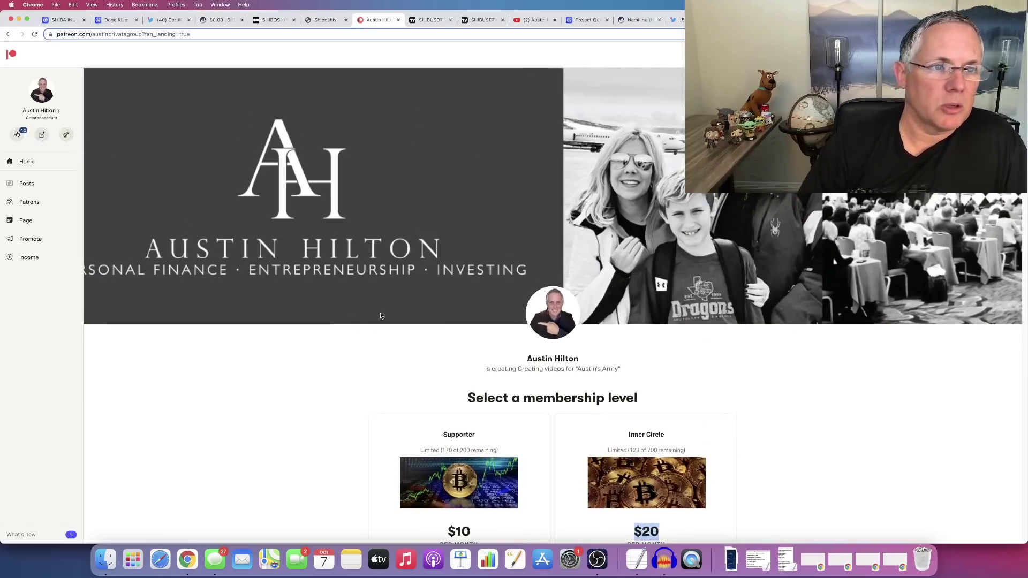
pyautogui.click(63, 20)
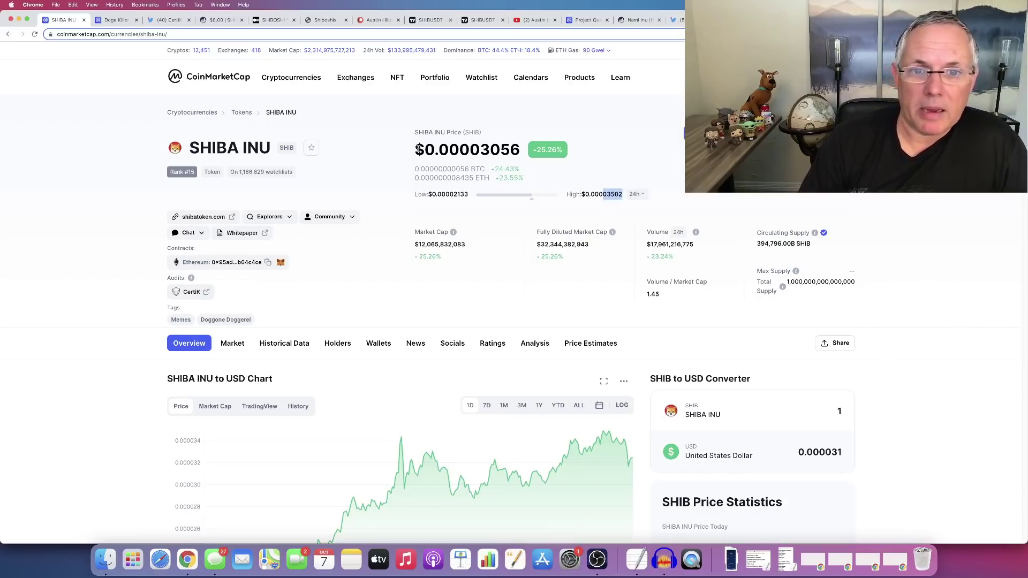
pyautogui.moveTo(440, 193); pyautogui.dragTo(465, 194)
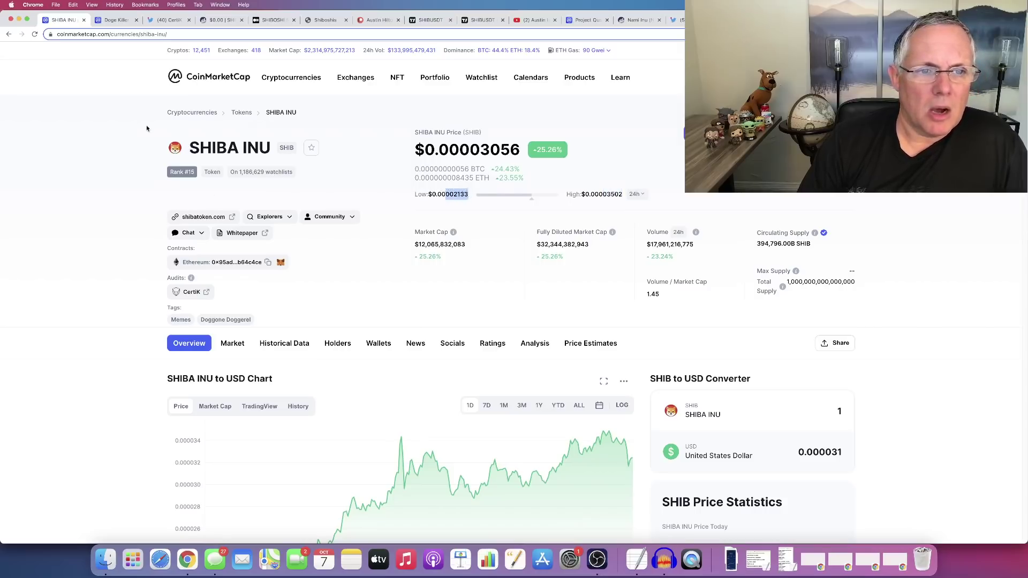
pyautogui.moveTo(192, 148); pyautogui.dragTo(275, 153)
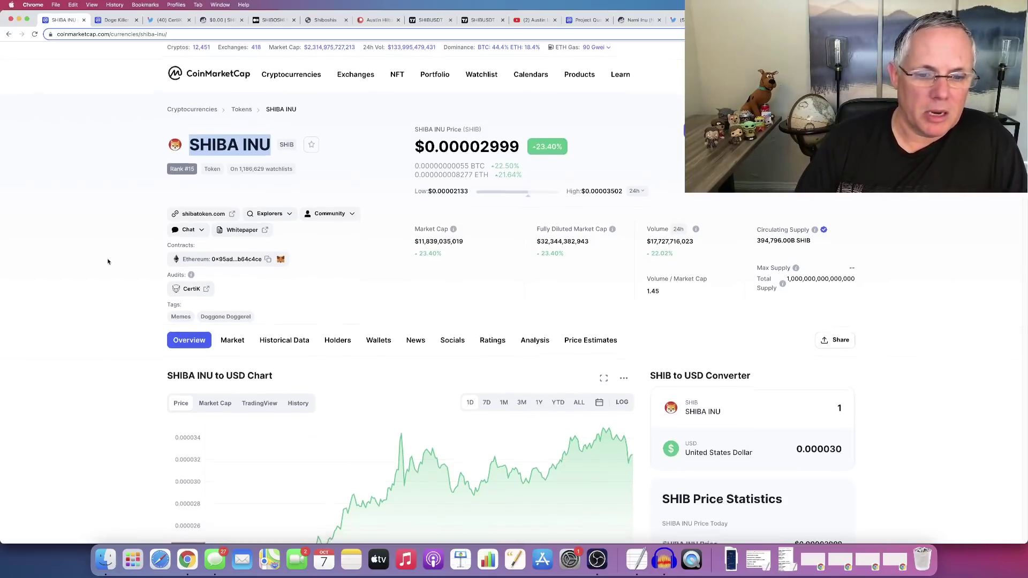
pyautogui.scroll(-10, 113, 256)
pyautogui.scroll(6, 113, 255)
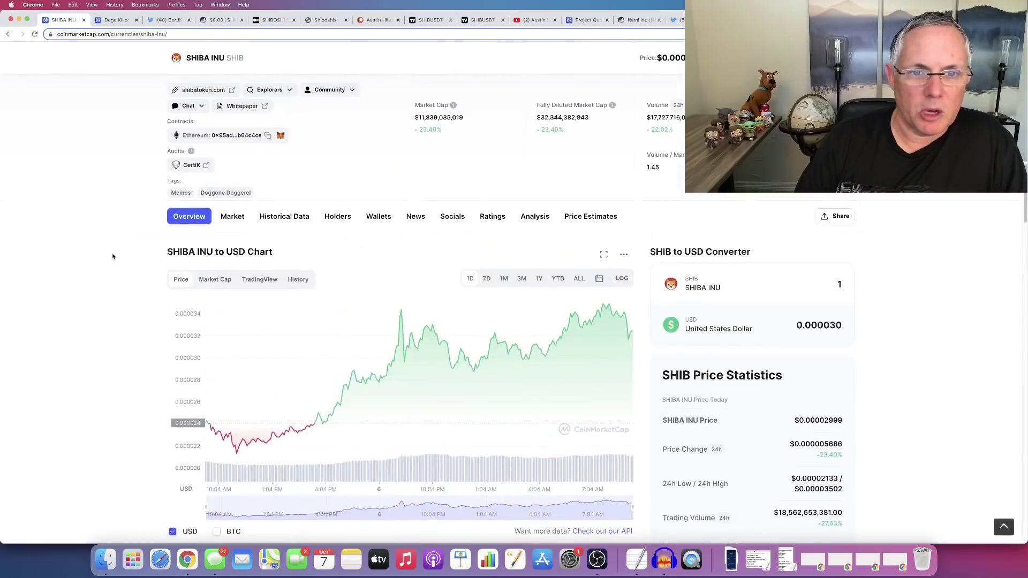
# - Check Shiba Inu's holders (about 694,329 addresses), then switch to Etherscan's SHIB page
pyautogui.click(338, 216)
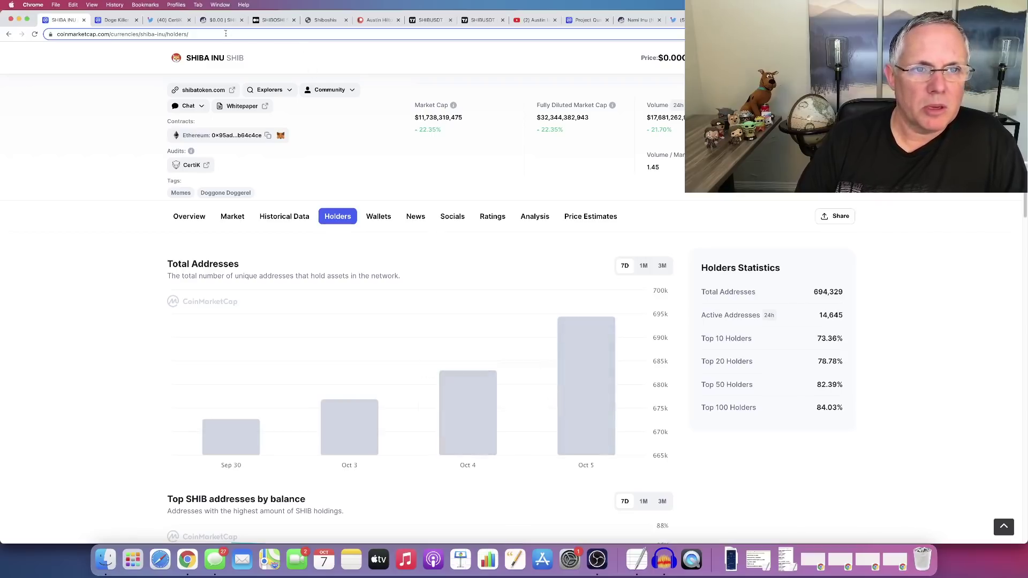
pyautogui.click(217, 20)
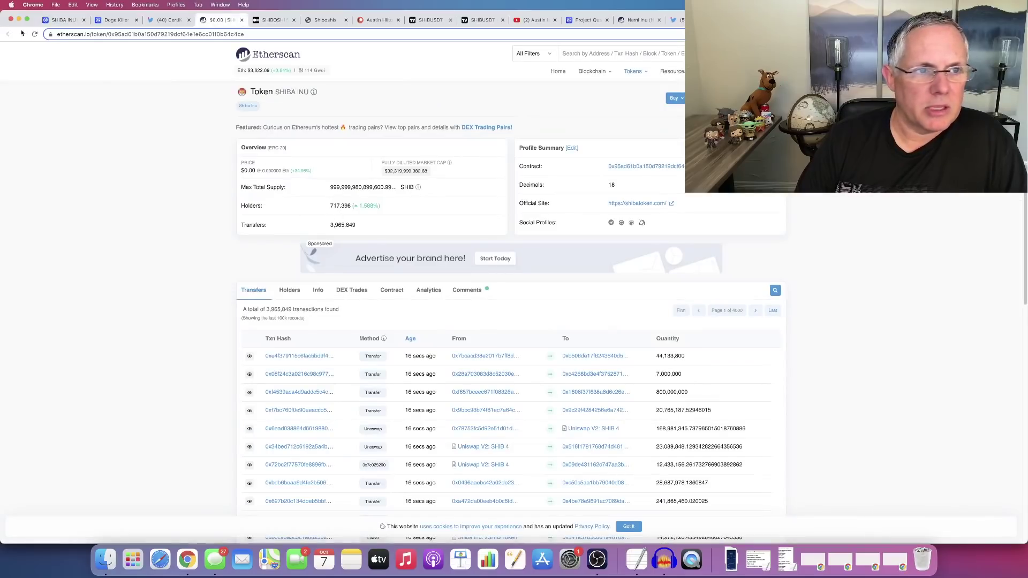
# - Reload Etherscan's SHIB token page to show 717,517 holders and recent transfers
pyautogui.click(35, 35)
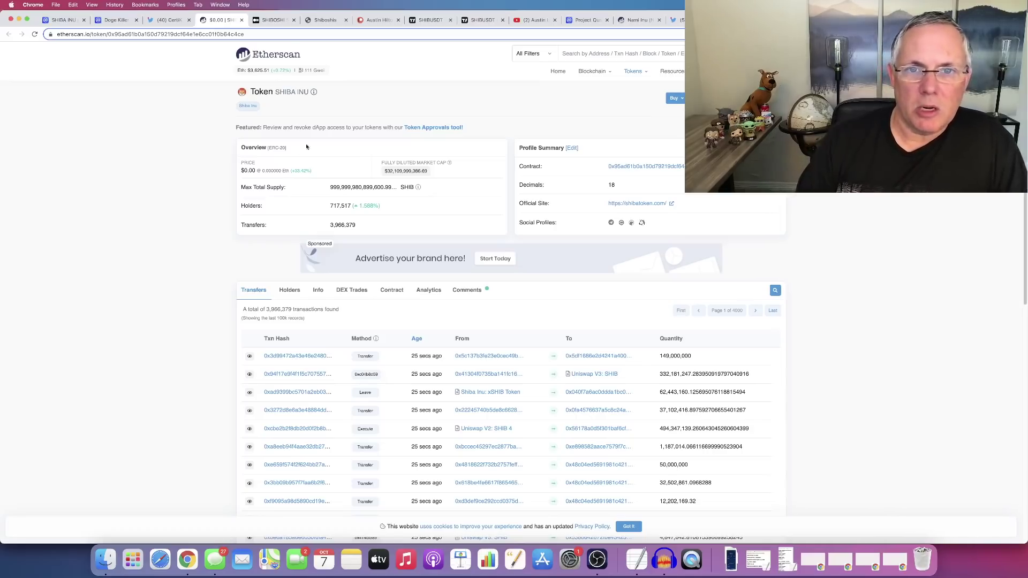
# - Switch to the TradingView hourly SHIB/USDT Binance chart tab
pyautogui.click(432, 20)
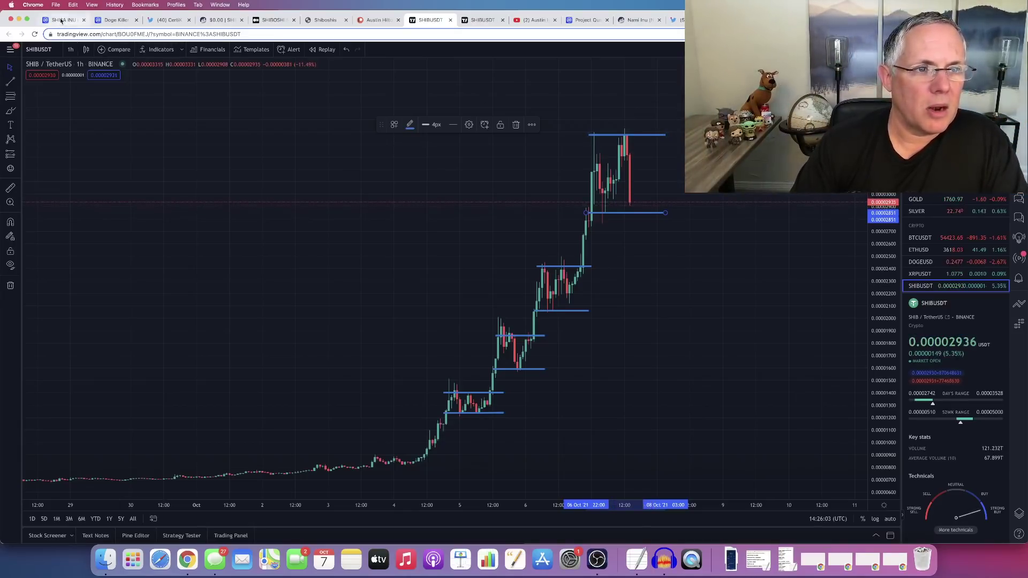
# - Open the Doge Killer (LEASH) markets page and highlight its price label
pyautogui.click(116, 19)
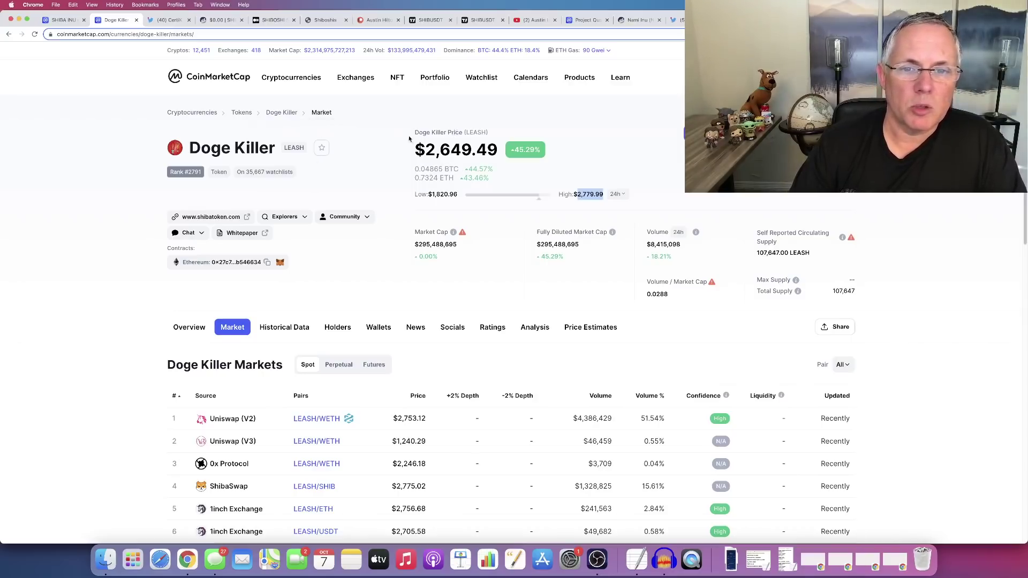
pyautogui.moveTo(414, 132); pyautogui.dragTo(492, 133)
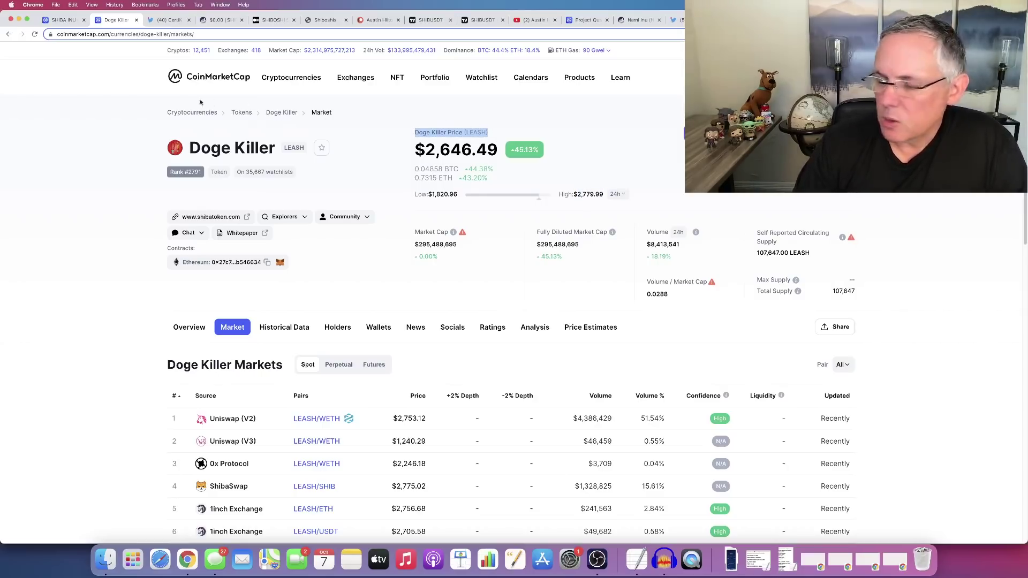
# - Highlight the Shiba Inu price on the holders page, then go back to Overview
pyautogui.click(60, 20)
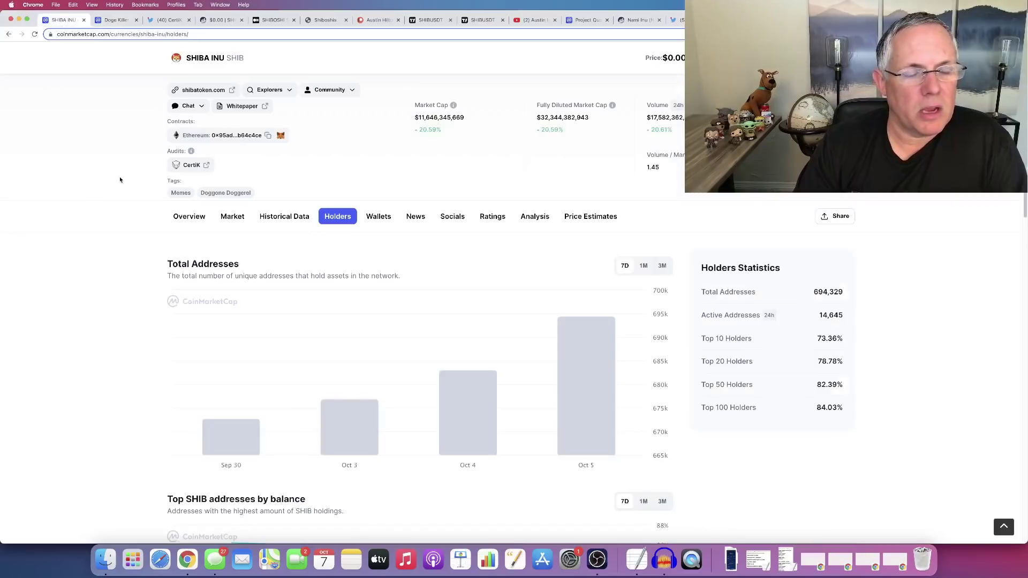
pyautogui.scroll(4, 121, 180)
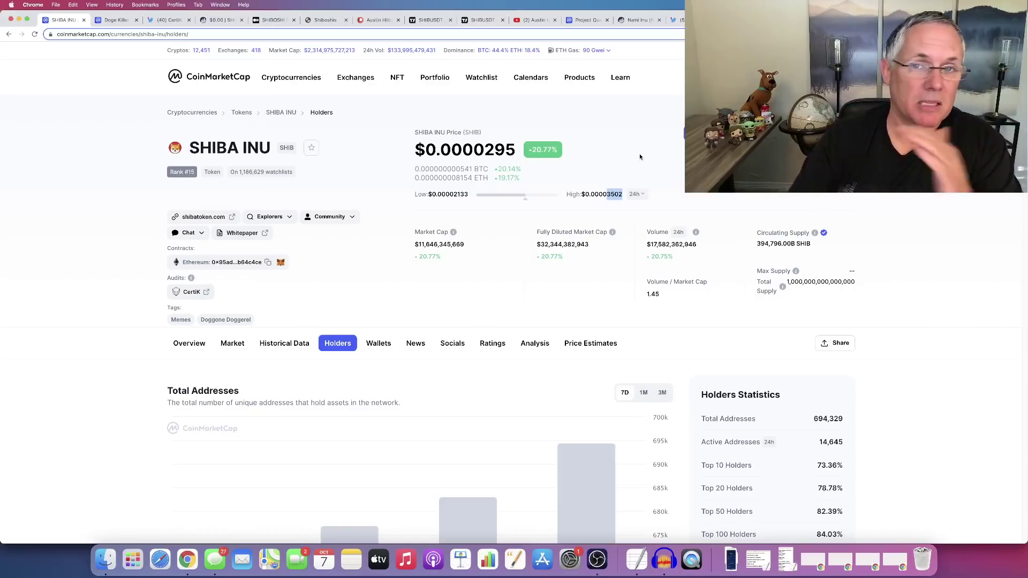
pyautogui.moveTo(463, 150); pyautogui.dragTo(521, 147)
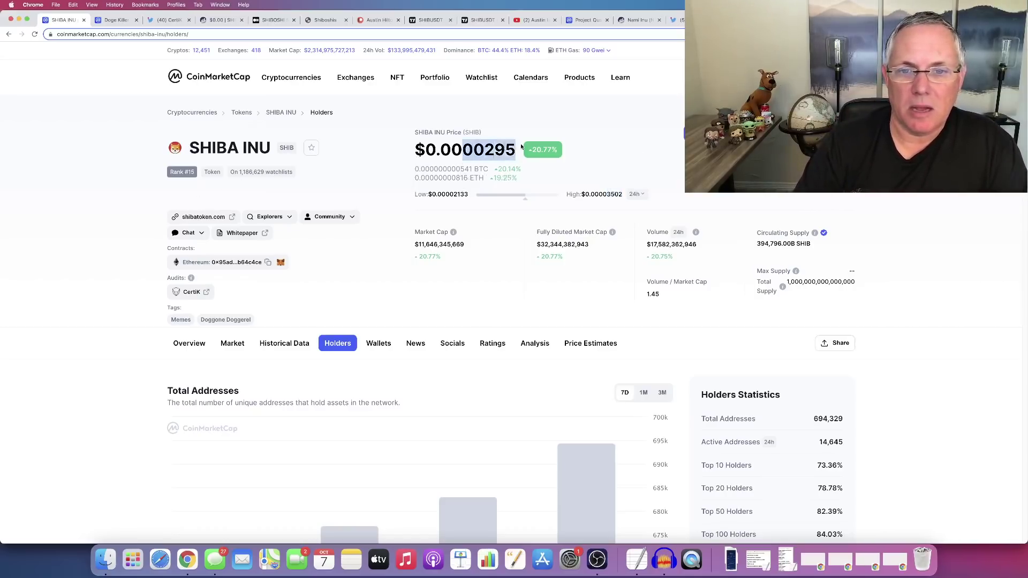
pyautogui.click(178, 172)
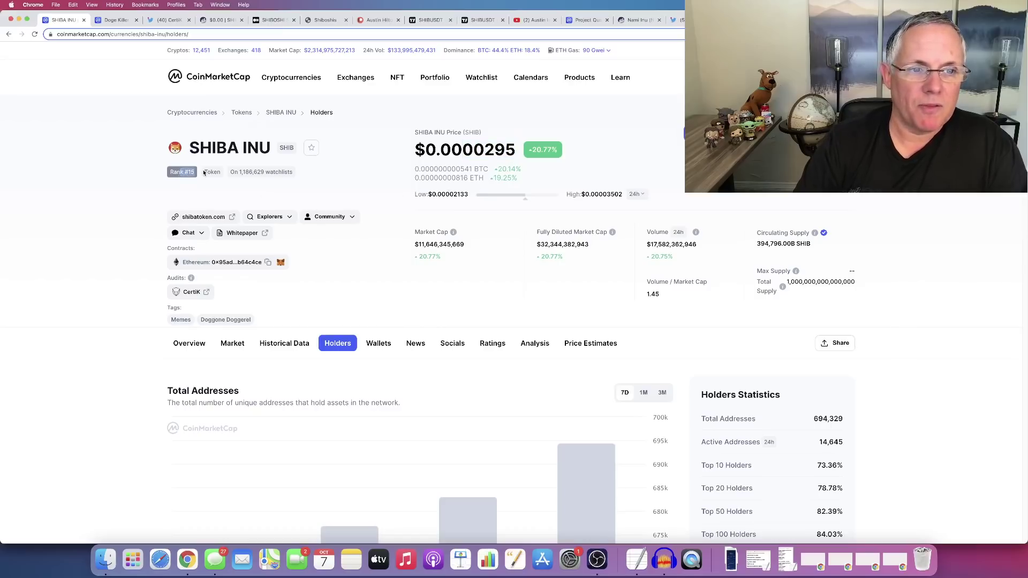
pyautogui.click(8, 35)
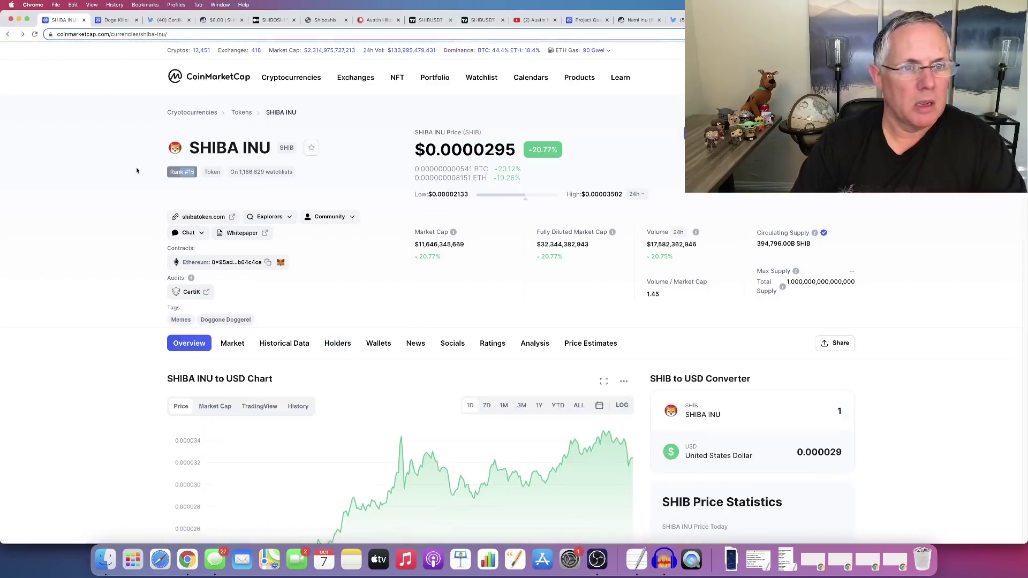
# - Go to the CoinMarketCap homepage table and find Shiba Inu at rank 18
pyautogui.click(211, 77)
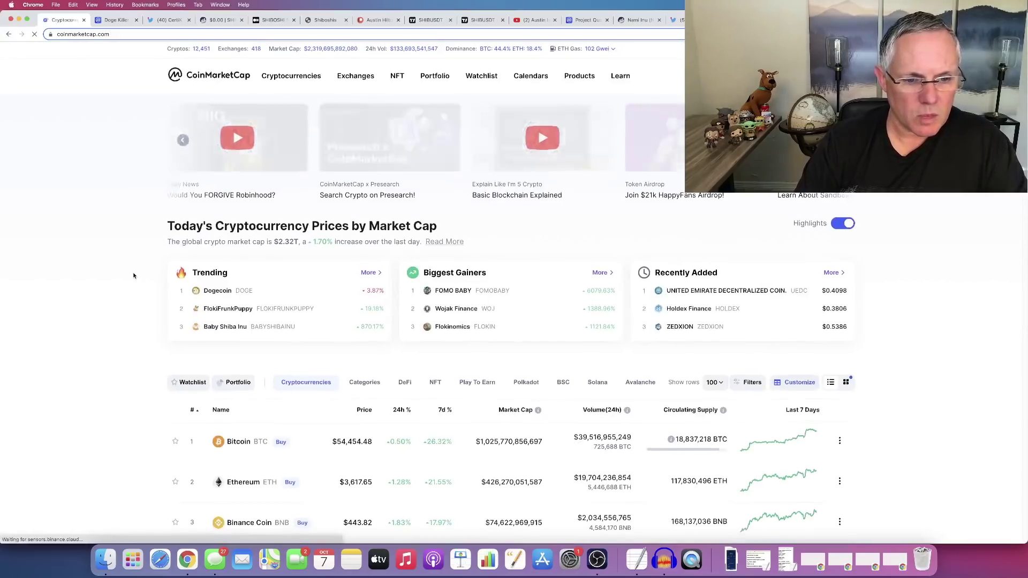
pyautogui.scroll(-5, 134, 275)
pyautogui.scroll(-5, 133, 275)
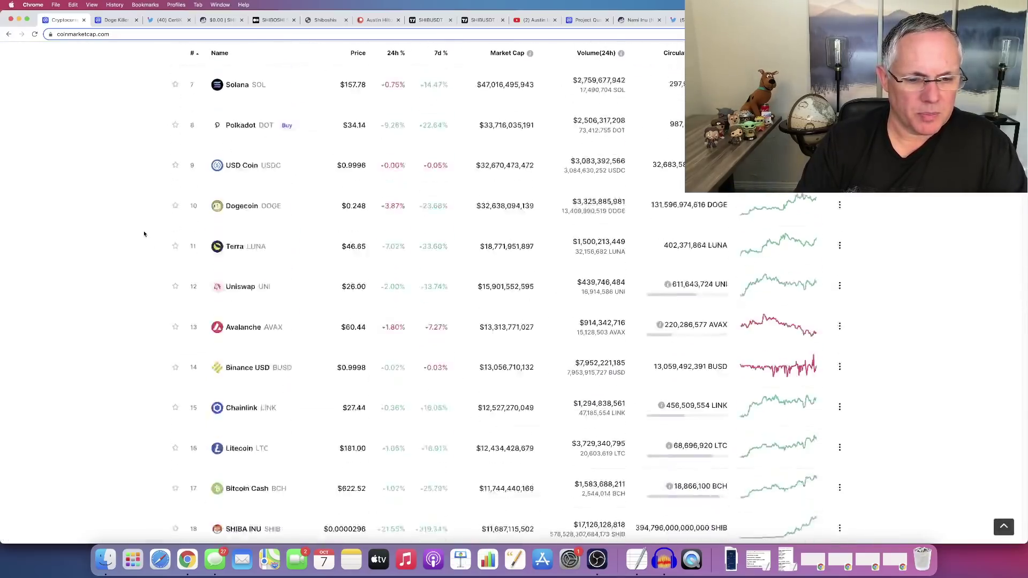
pyautogui.scroll(-4, 145, 234)
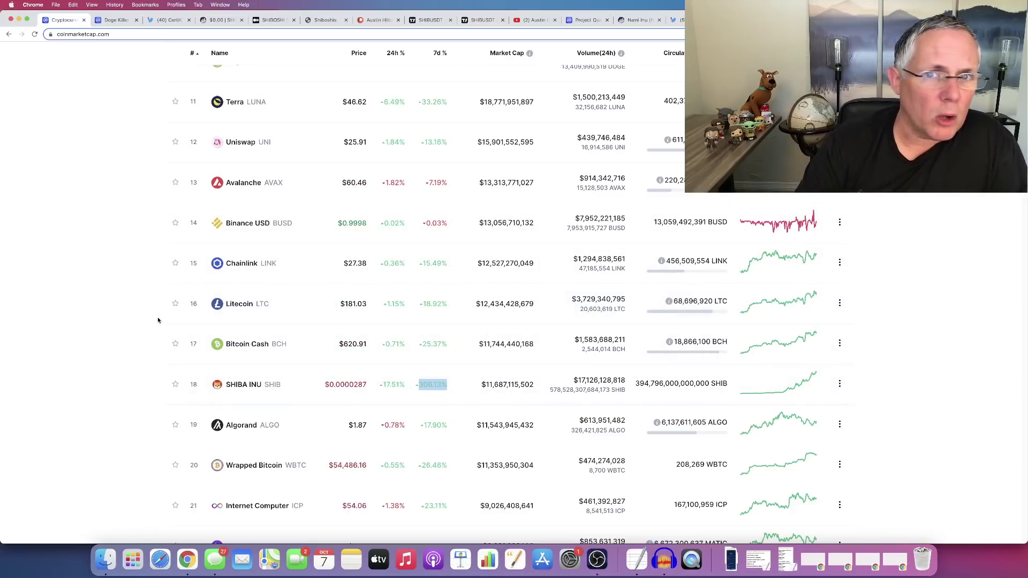
pyautogui.scroll(1, 159, 320)
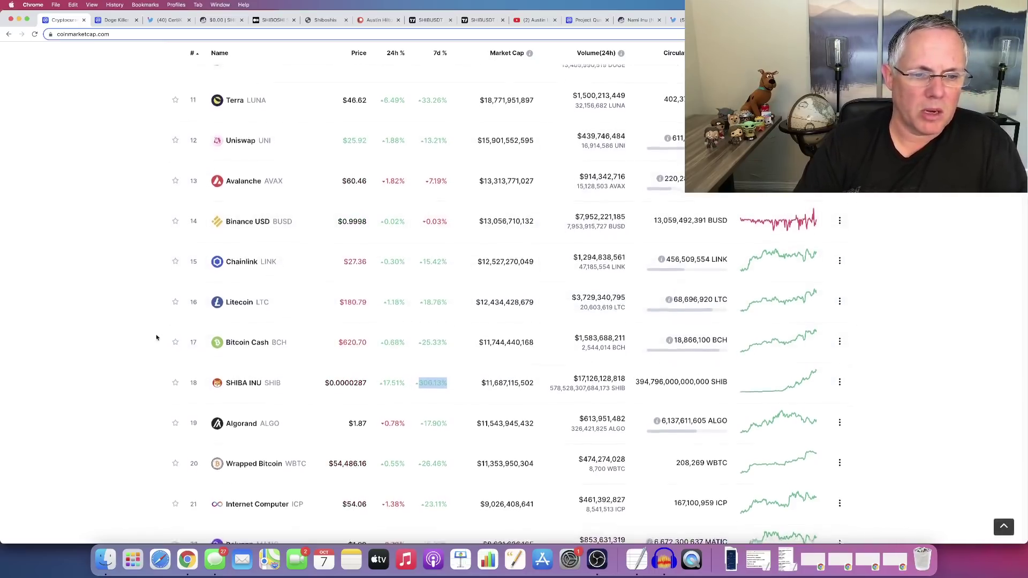
pyautogui.scroll(-2, 164, 333)
pyautogui.scroll(-1, 157, 337)
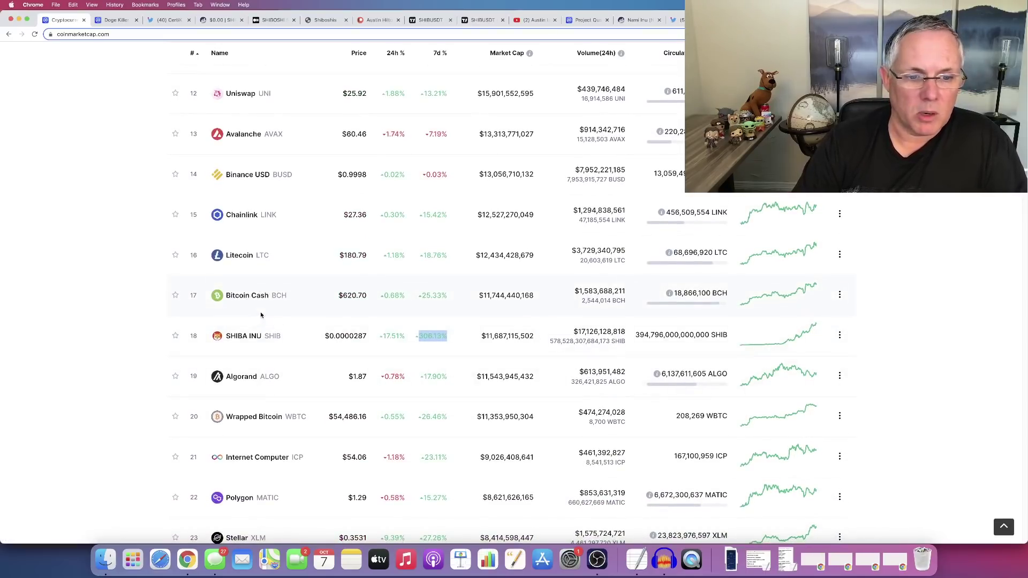
pyautogui.scroll(-1, 259, 324)
pyautogui.scroll(-1, 270, 419)
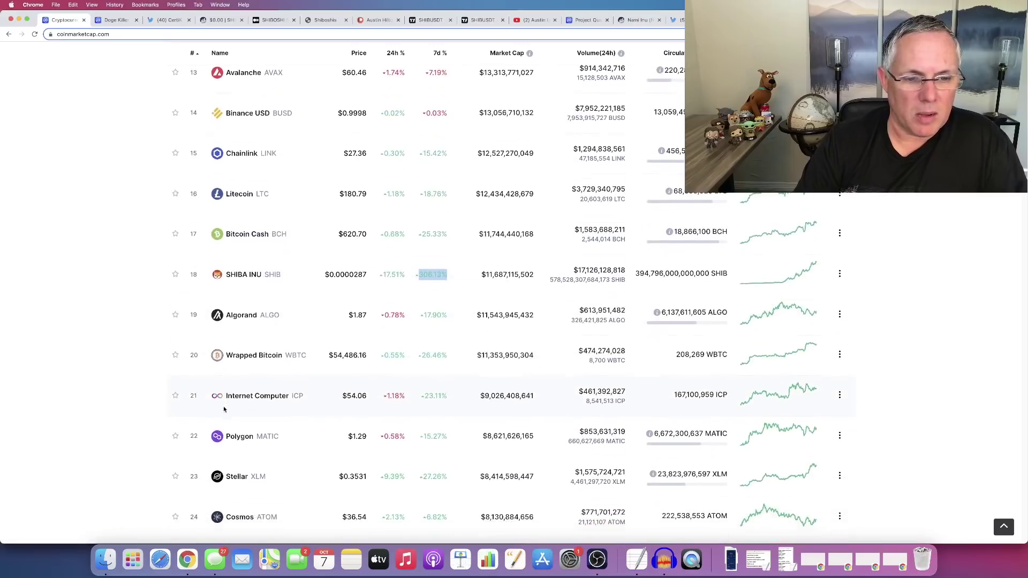
pyautogui.scroll(-2, 200, 378)
pyautogui.scroll(-1, 207, 406)
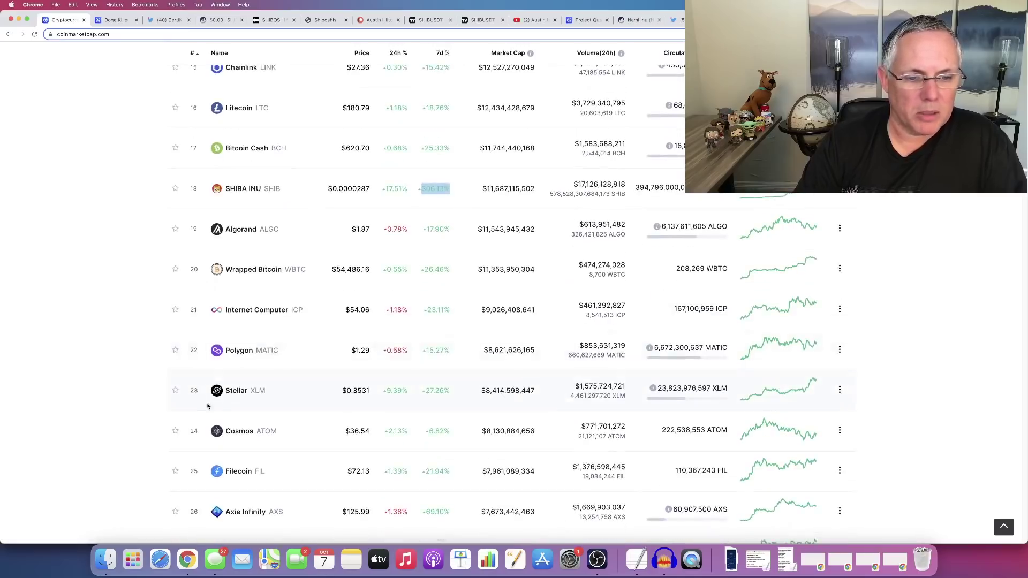
pyautogui.scroll(-1, 230, 424)
pyautogui.scroll(-1, 273, 437)
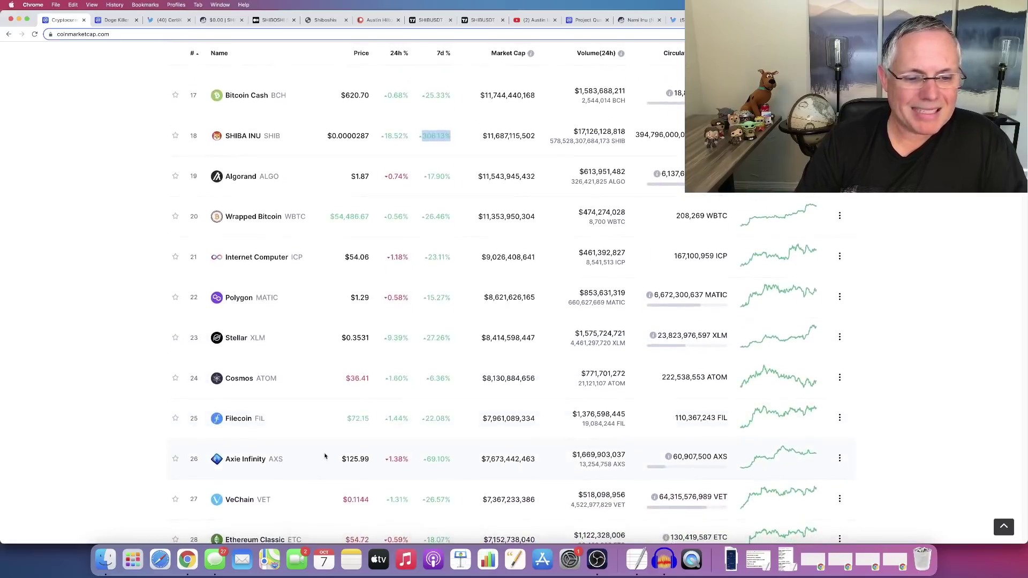
pyautogui.scroll(-2, 316, 455)
pyautogui.scroll(5, 314, 315)
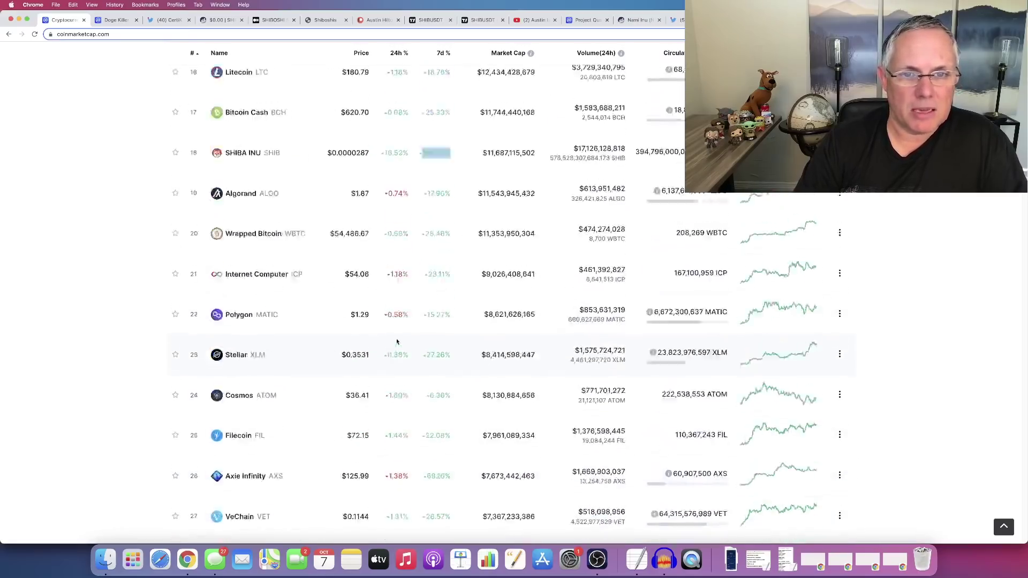
pyautogui.scroll(5, 362, 281)
pyautogui.scroll(4, 438, 242)
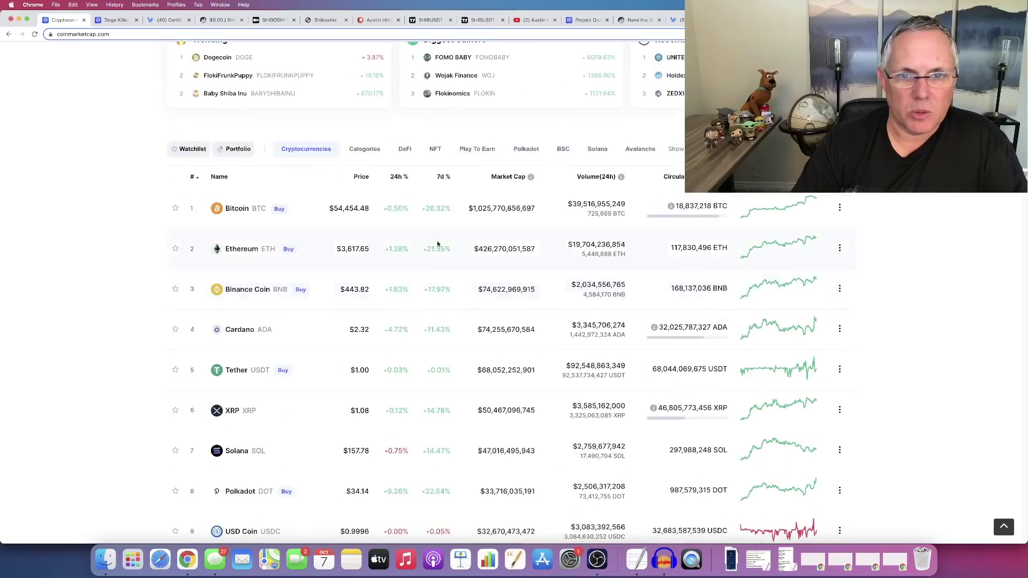
# - Sort by '7d %' descending and highlight Axie Infinity's +69% change
pyautogui.click(445, 177)
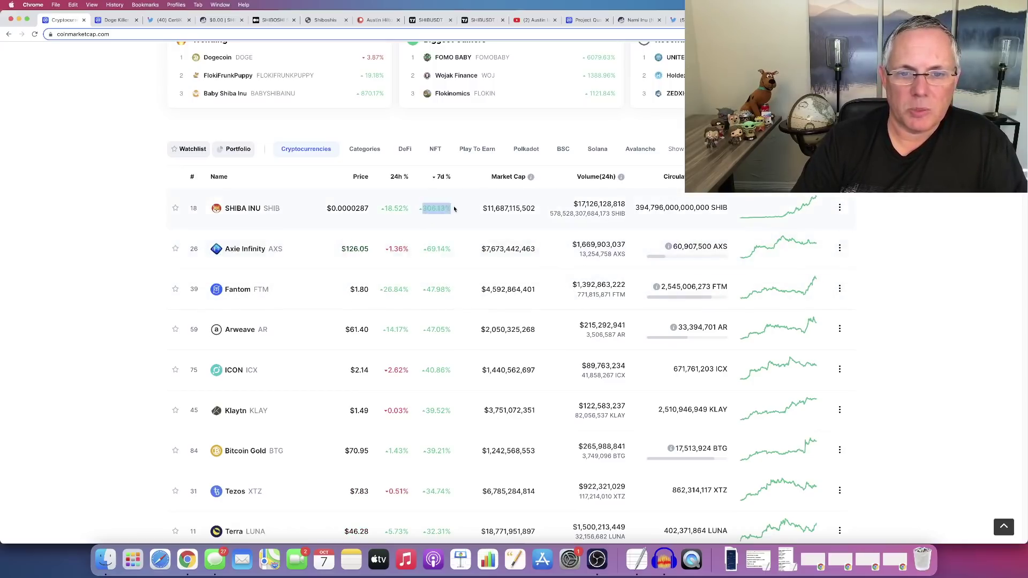
pyautogui.scroll(1, 442, 258)
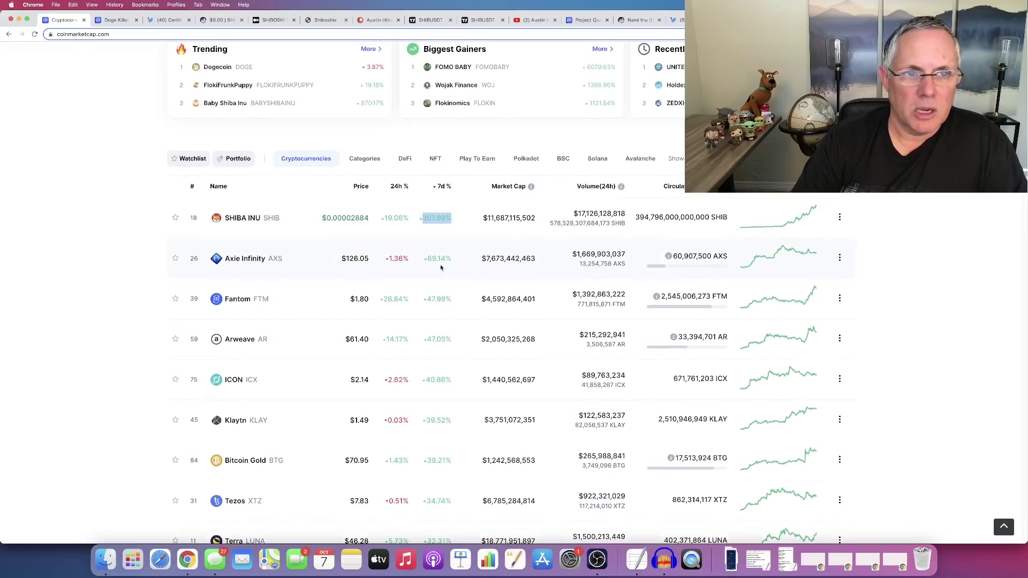
pyautogui.moveTo(426, 258); pyautogui.dragTo(460, 261)
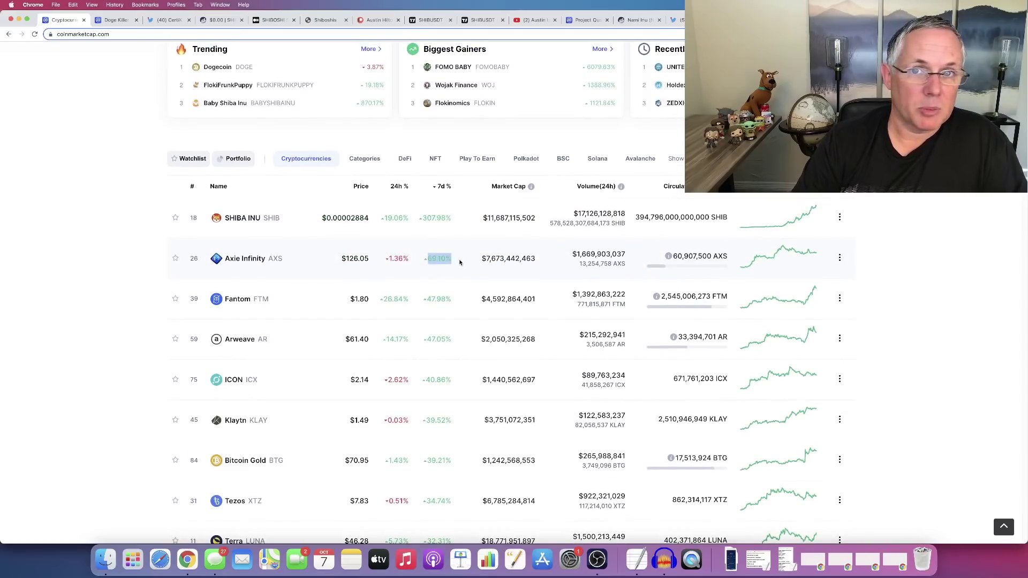
pyautogui.scroll(6, 241, 224)
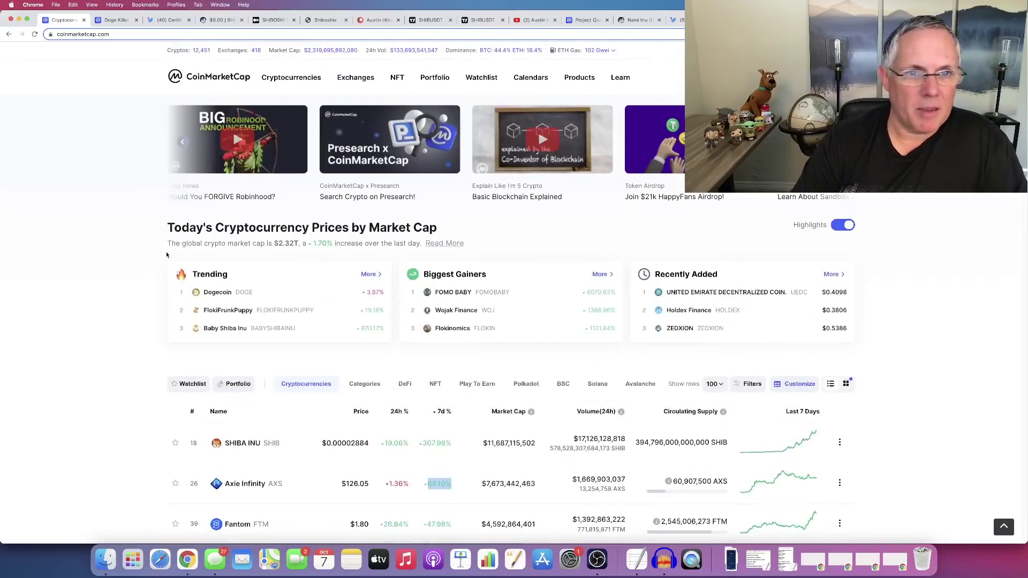